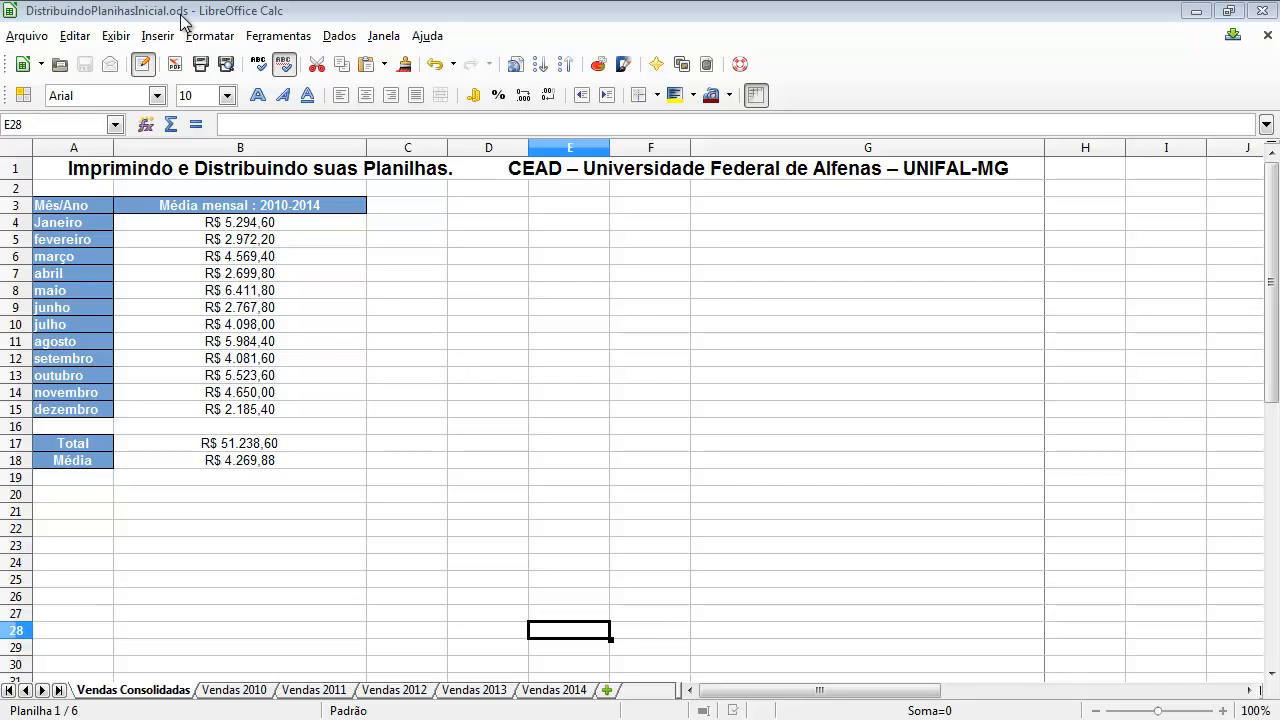
# - Save the spreadsheet as DistribuindoPlanihasInicial in Texto CSV (.csv) format, choosing to use that format instead of ODF
pyautogui.click(27, 36)
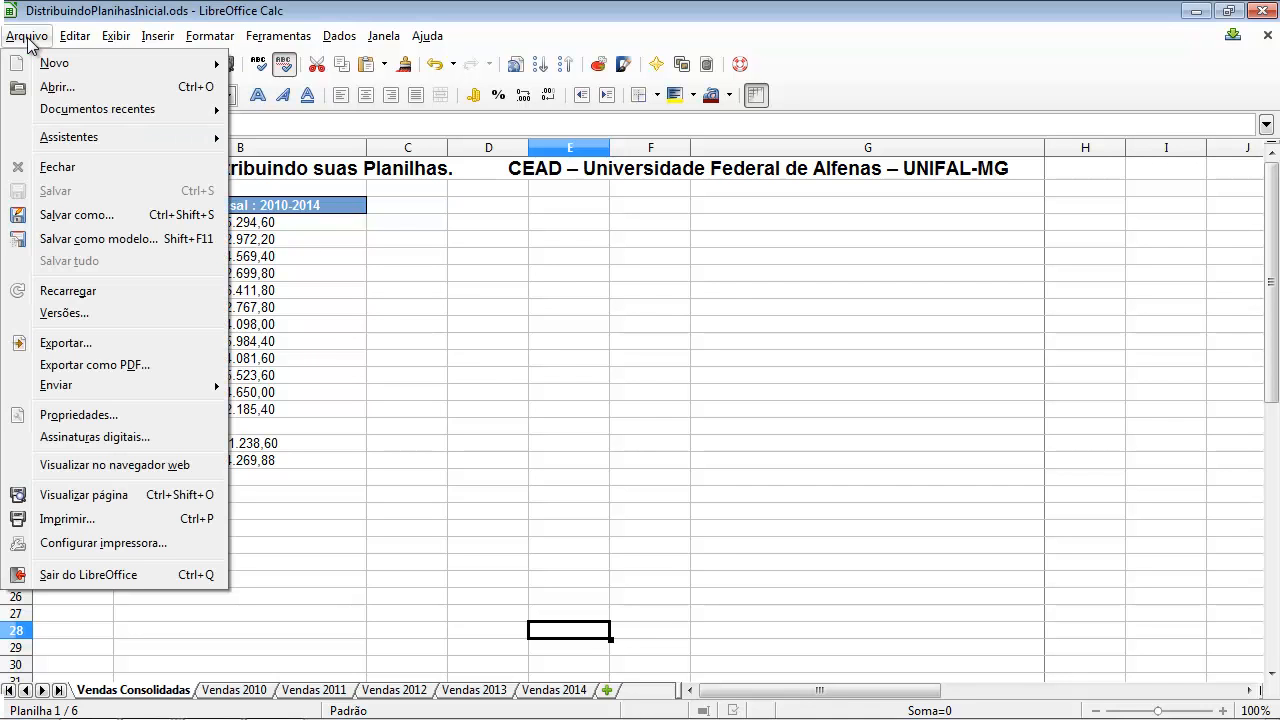
pyautogui.click(57, 218)
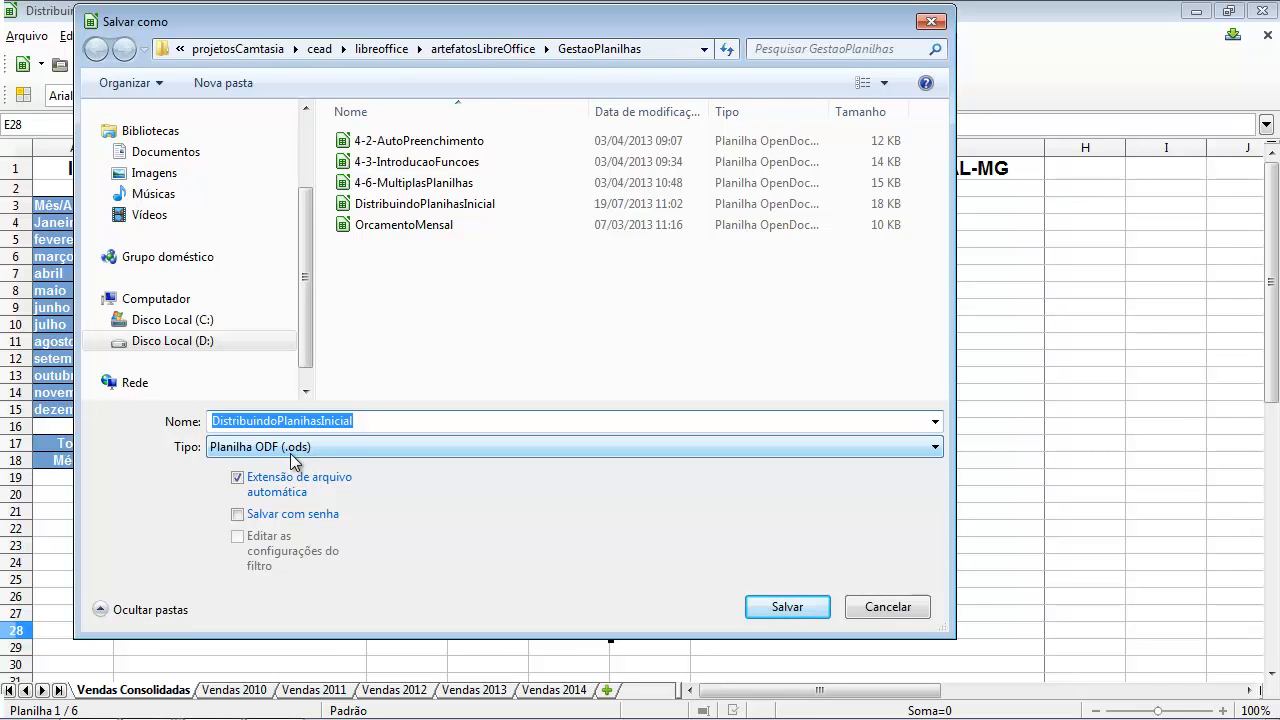
pyautogui.click(936, 448)
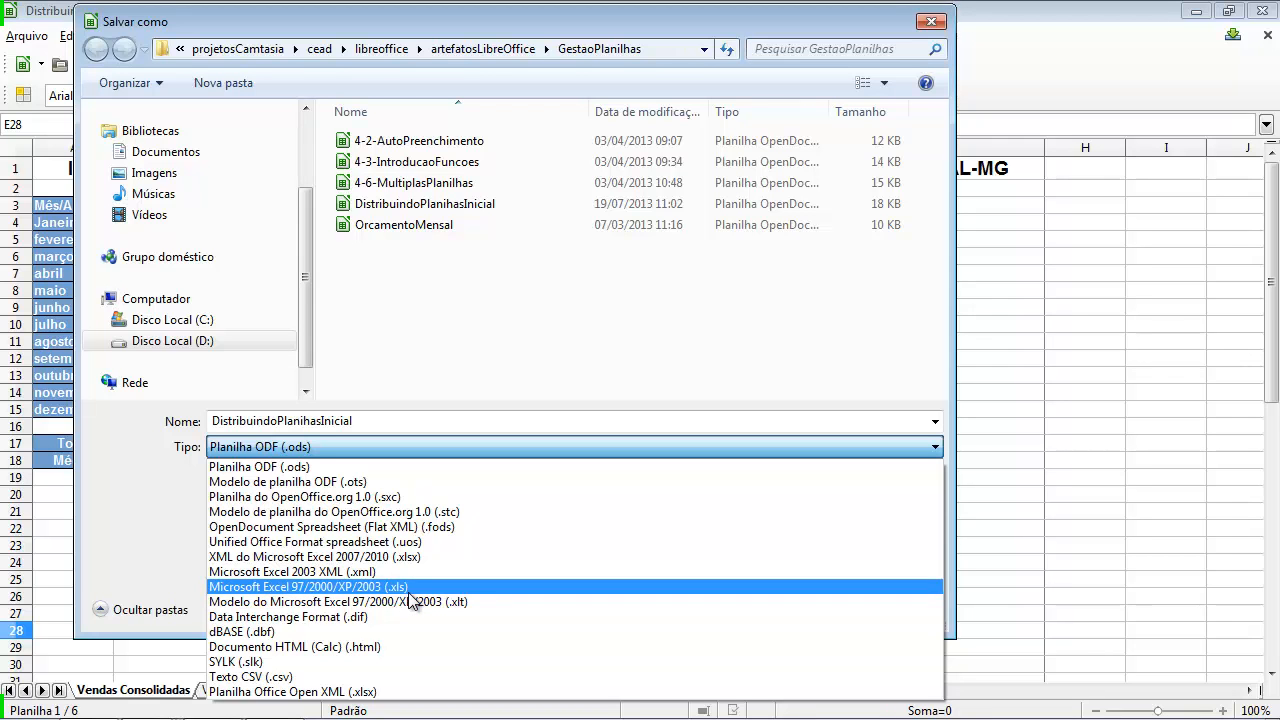
pyautogui.click(295, 677)
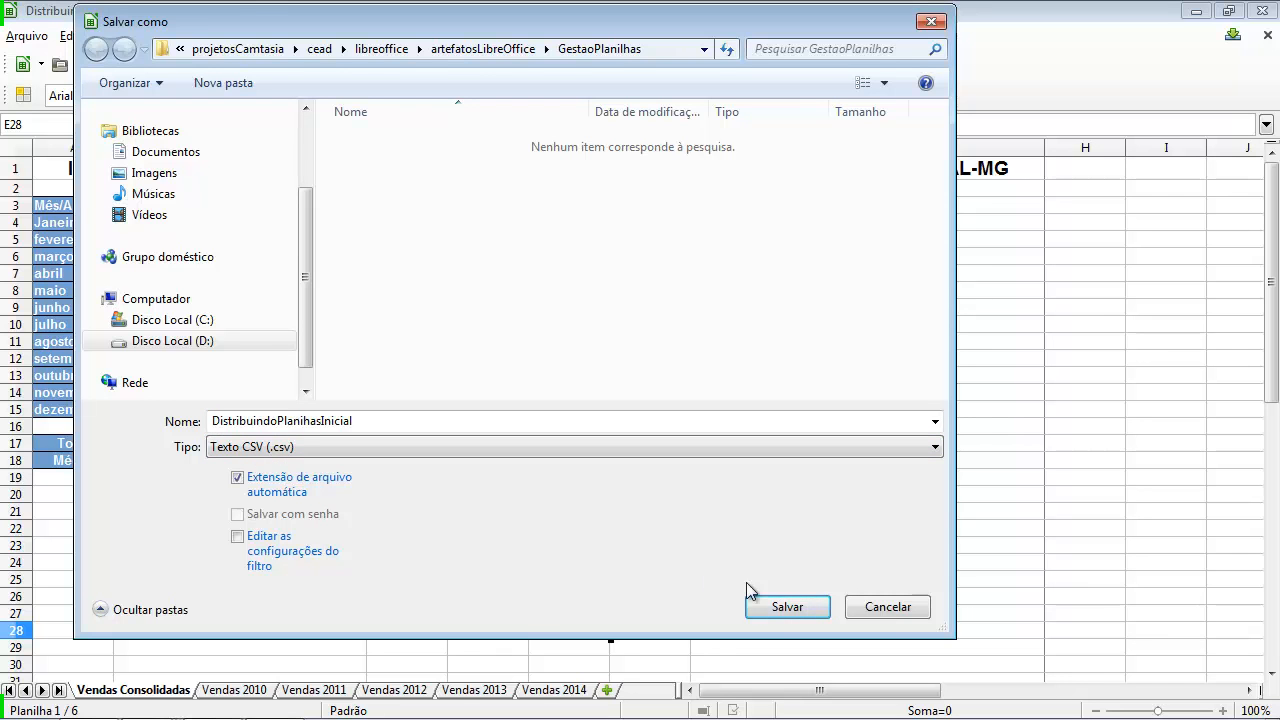
pyautogui.click(780, 608)
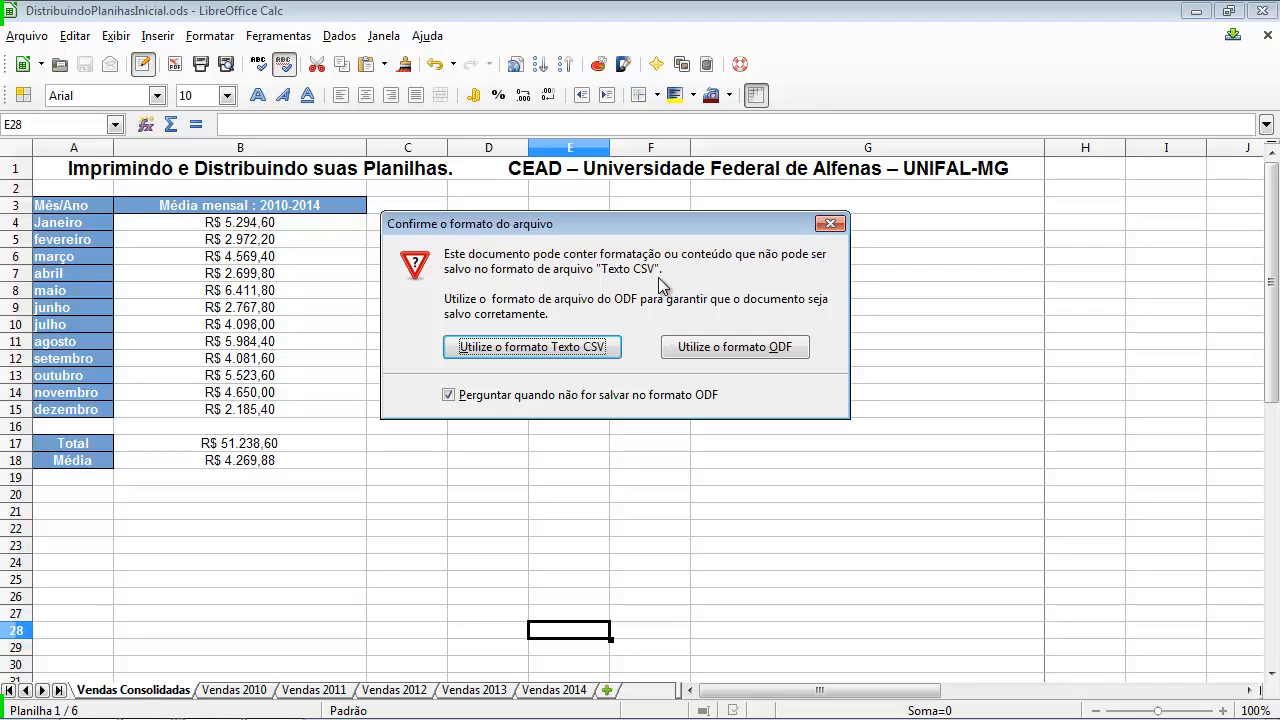
pyautogui.click(548, 349)
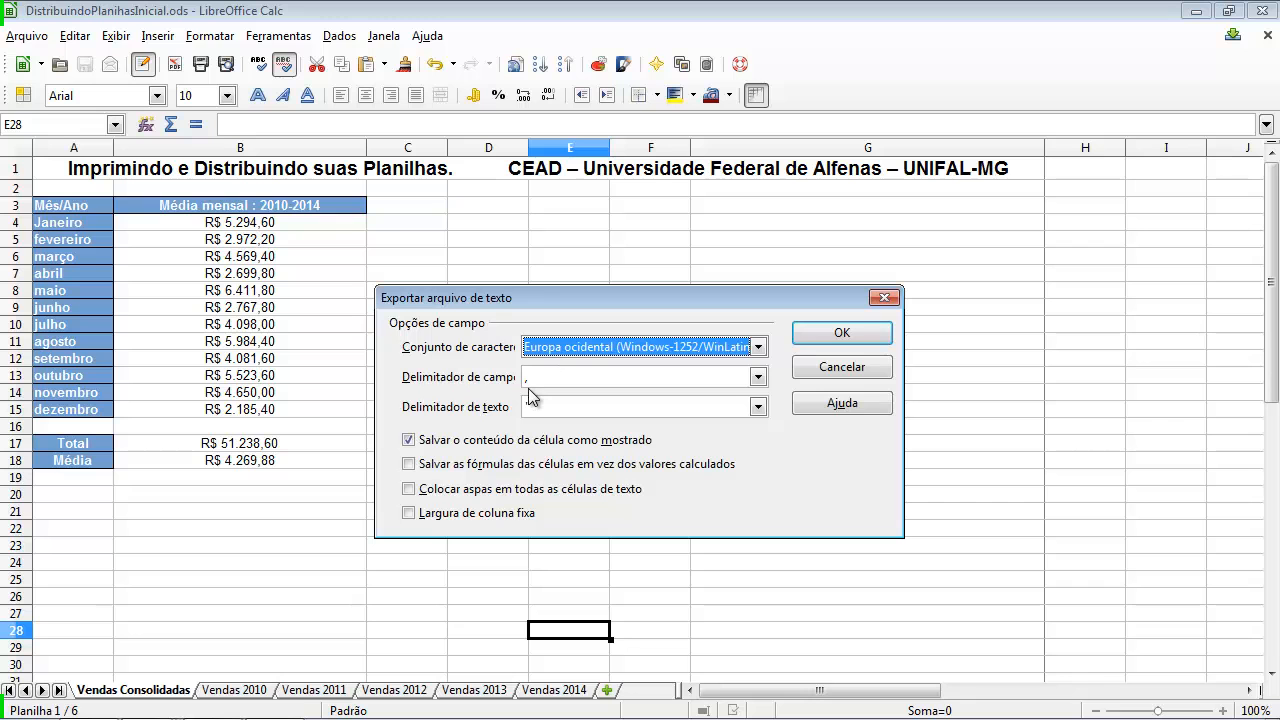
# - Accept the text export settings with the Europa ocidental (Windows-1252/WinLatin 1) character set, comma field delimiter and double-quote text delimiter
pyautogui.click(758, 347)
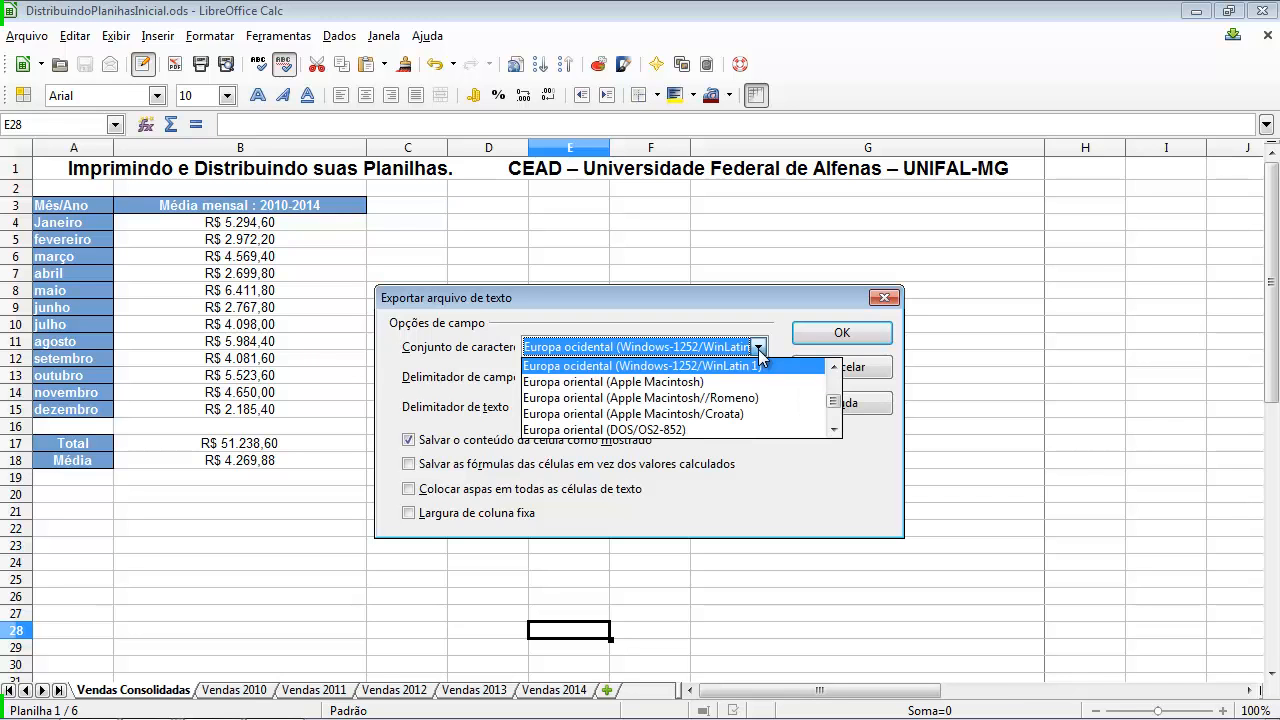
pyautogui.click(758, 347)
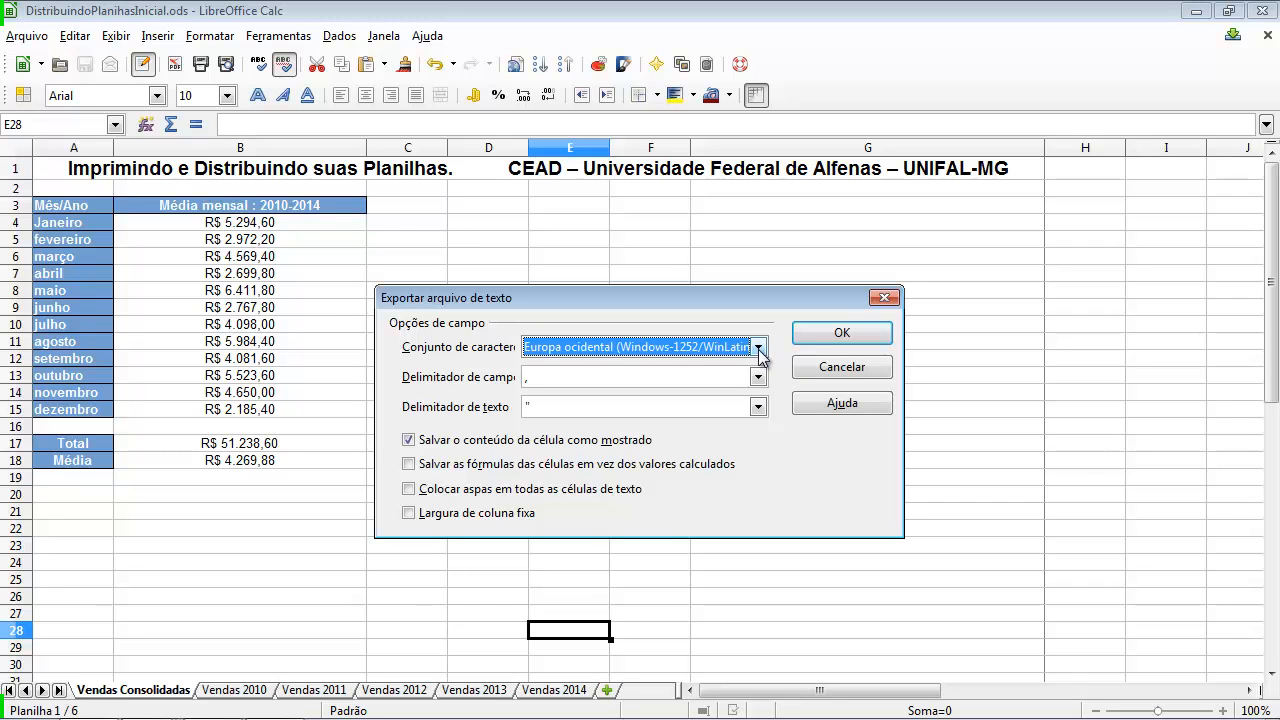
pyautogui.click(813, 340)
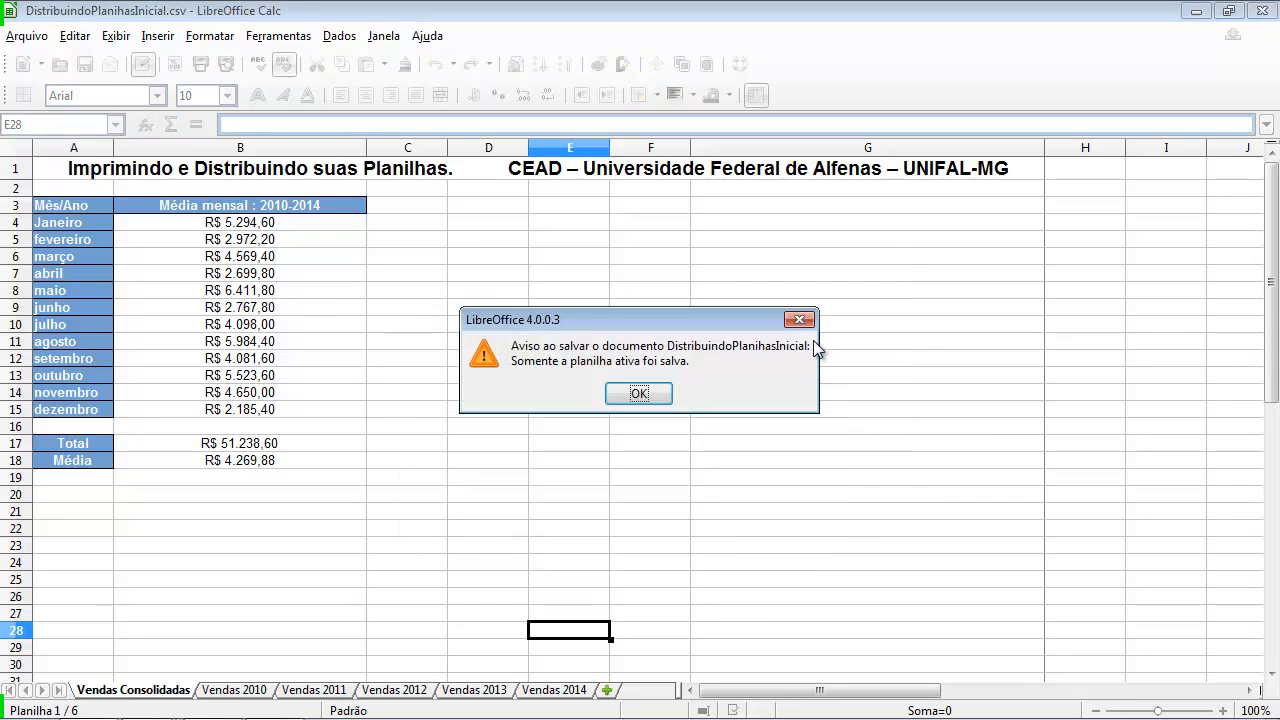
pyautogui.click(626, 390)
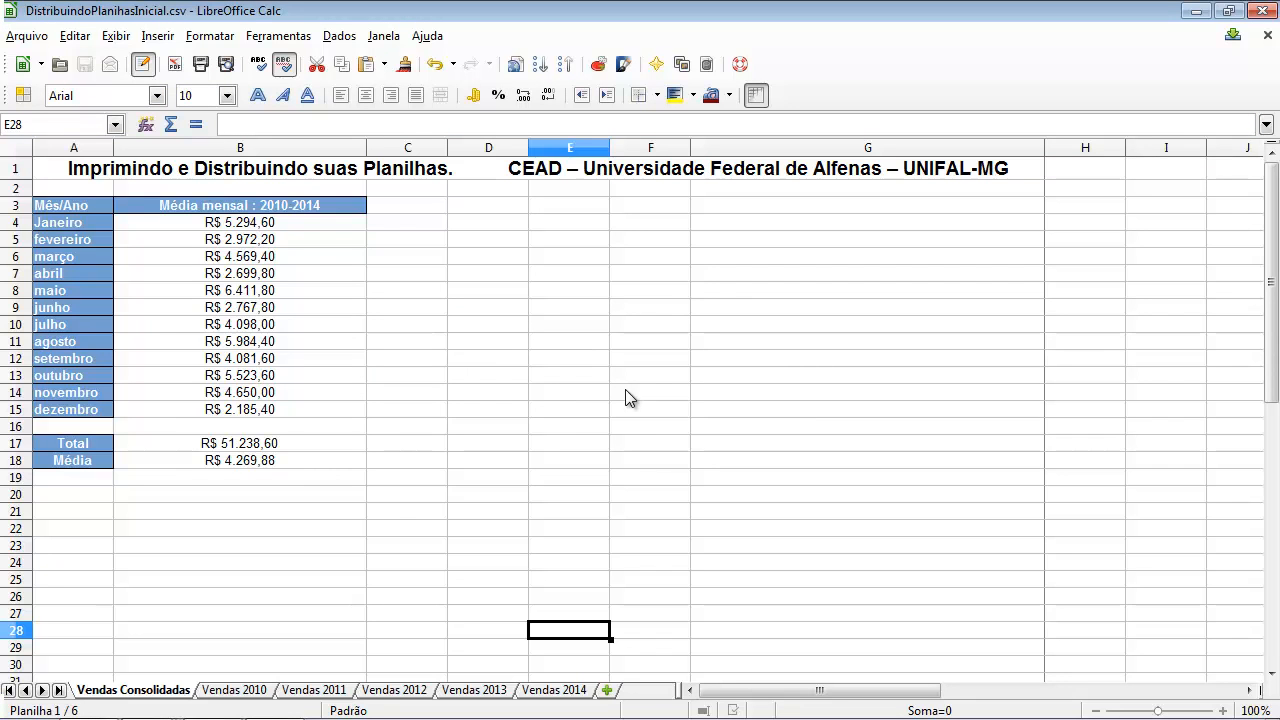
# - Switch to the GestaoPlanilhas folder, open the CSV file in Bloco de notas and examine its comma-separated contents
pyautogui.hotkey('alt', 'Tab')
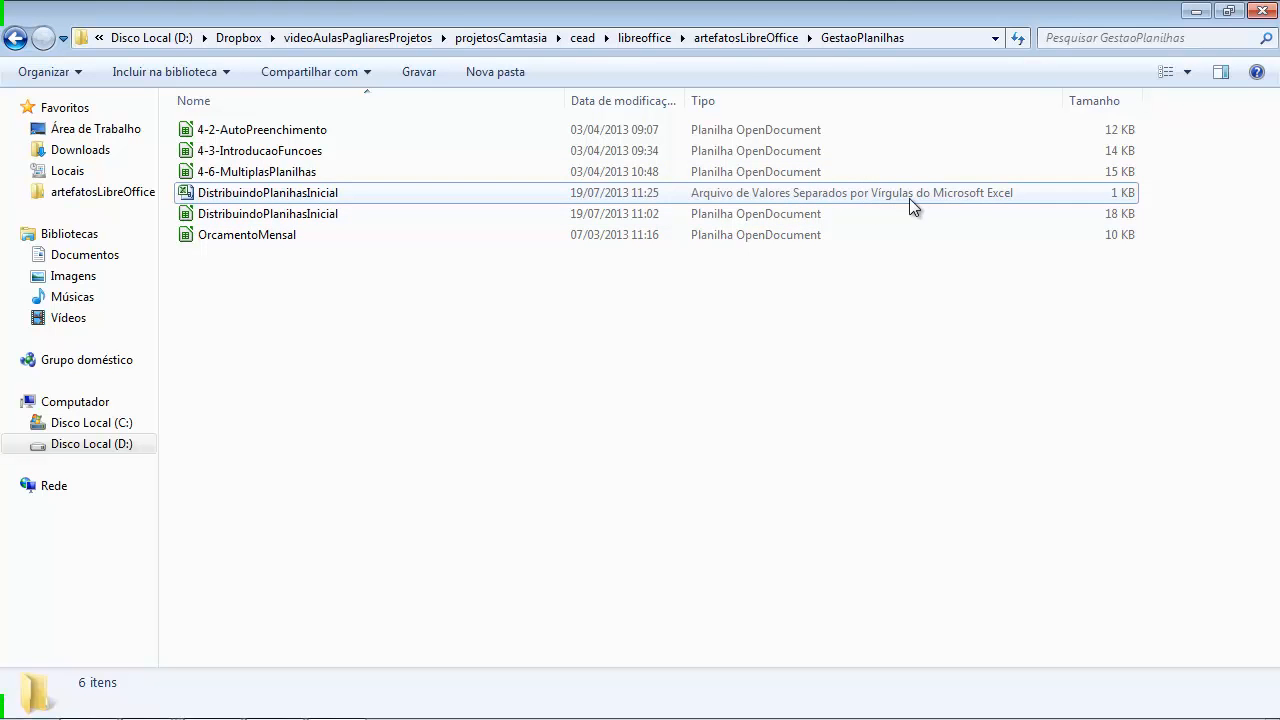
pyautogui.click(262, 197)
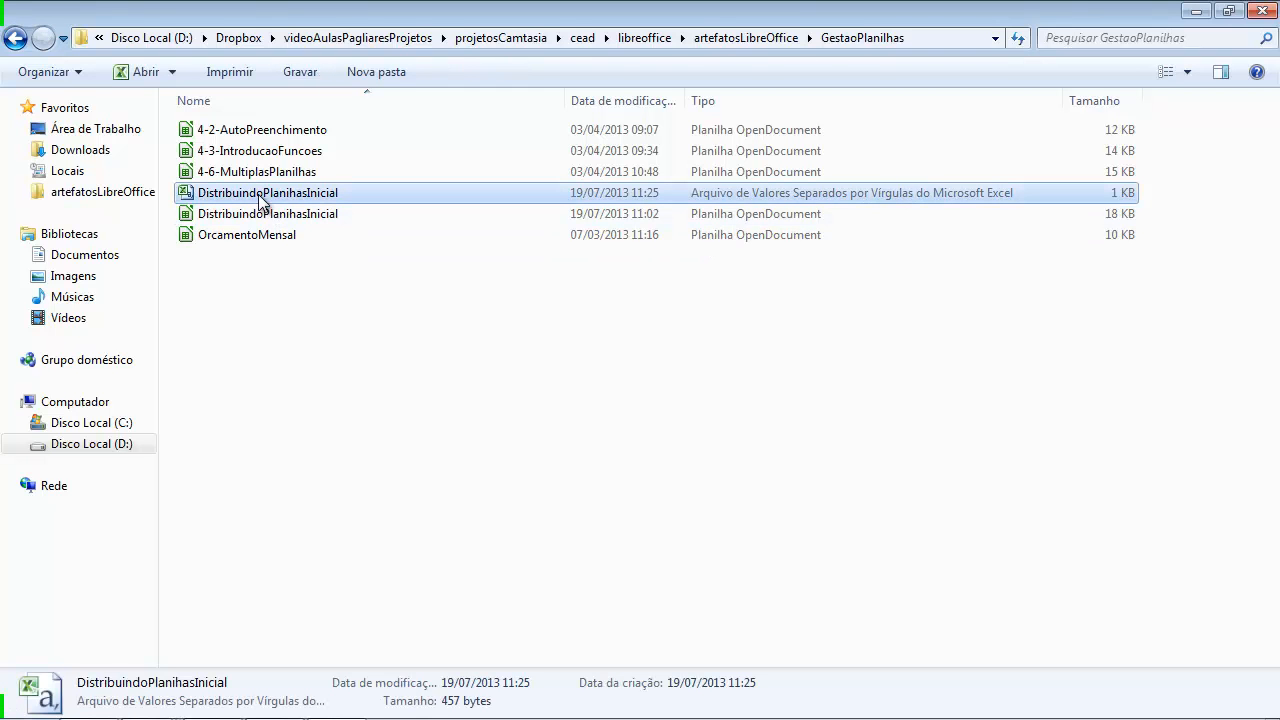
pyautogui.rightClick(262, 199)
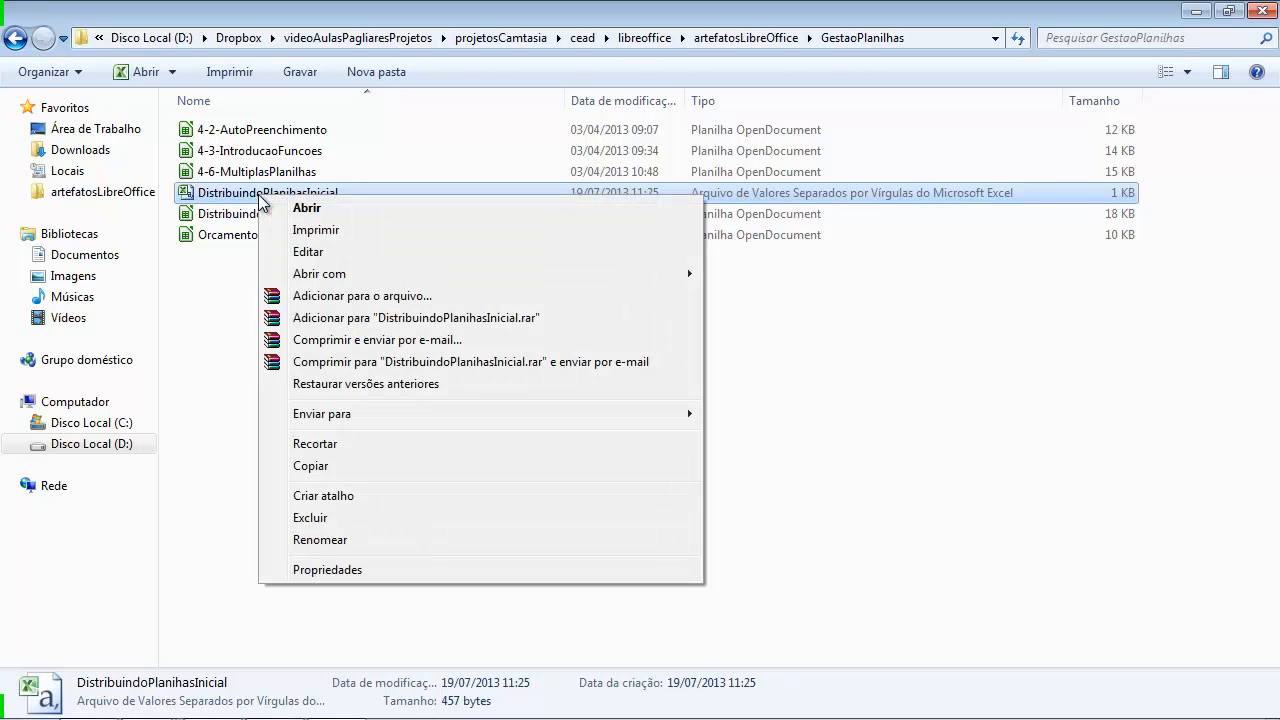
pyautogui.moveTo(476, 273)
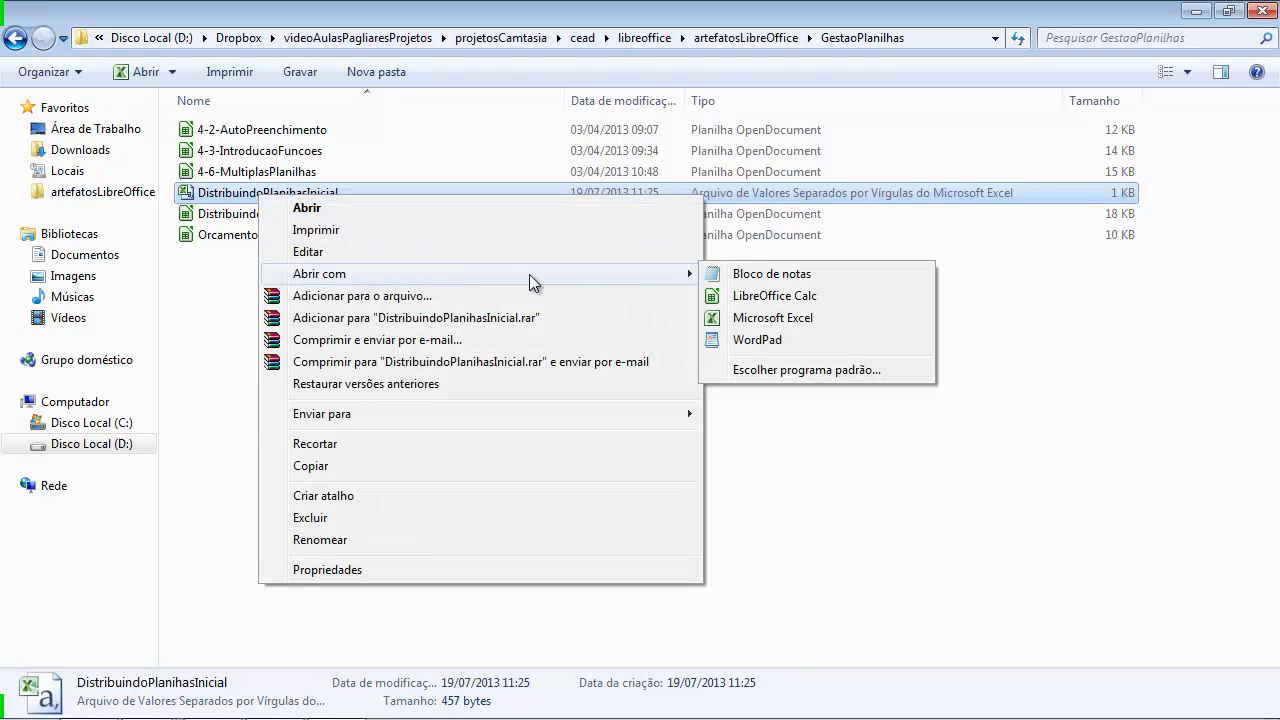
pyautogui.click(817, 274)
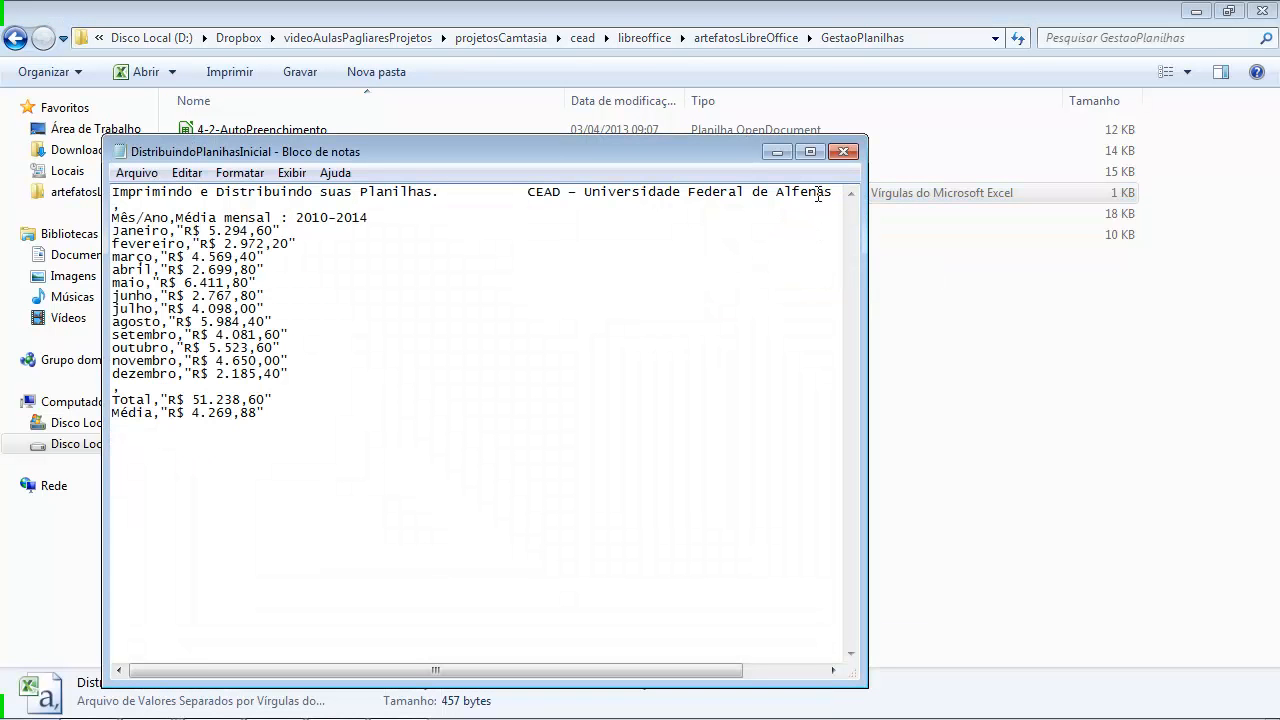
pyautogui.click(812, 156)
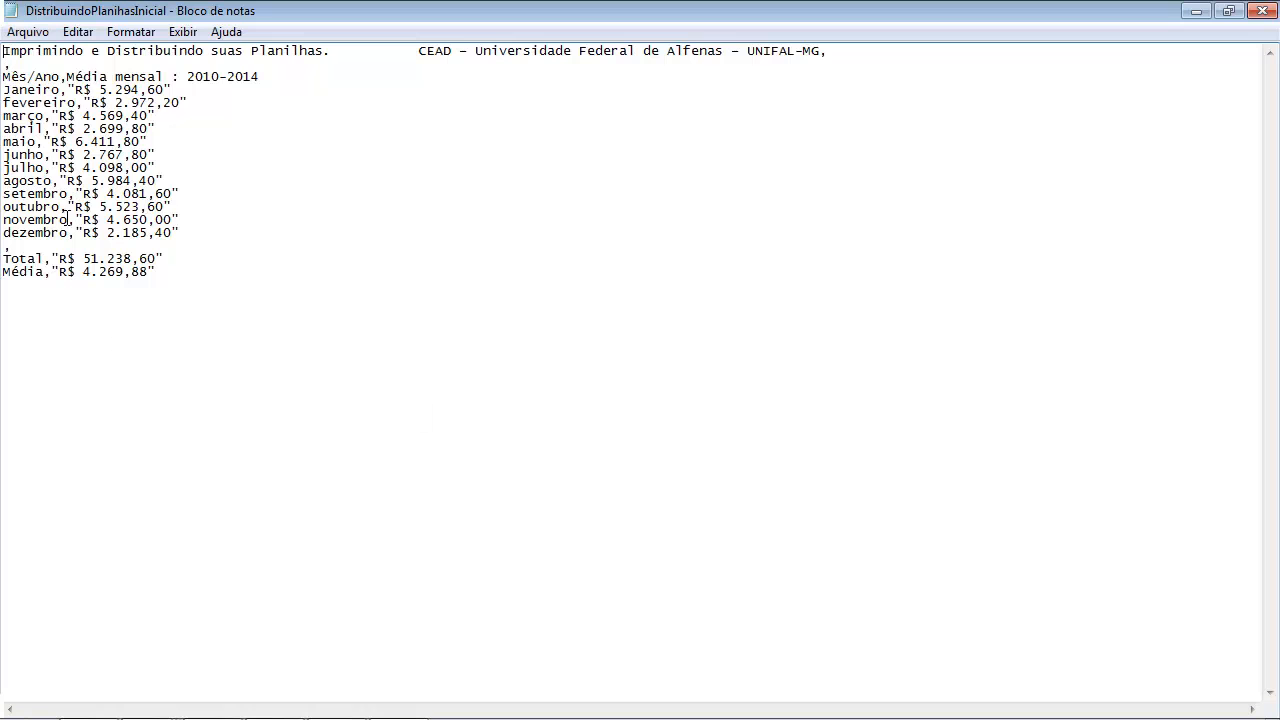
pyautogui.moveTo(61, 212); pyautogui.dragTo(68, 214)
pyautogui.click(1258, 12)
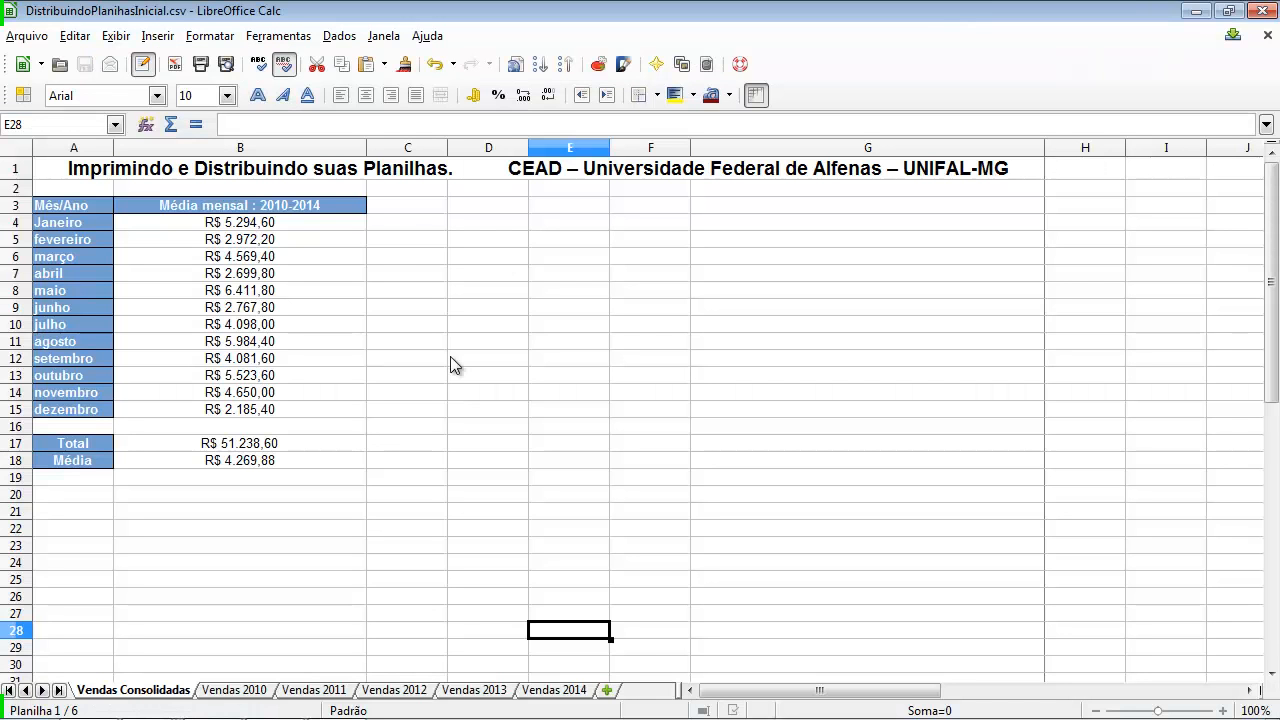
# - Examine the file formats offered for saving a copy of the spreadsheet, without saving one
pyautogui.click(450, 362)
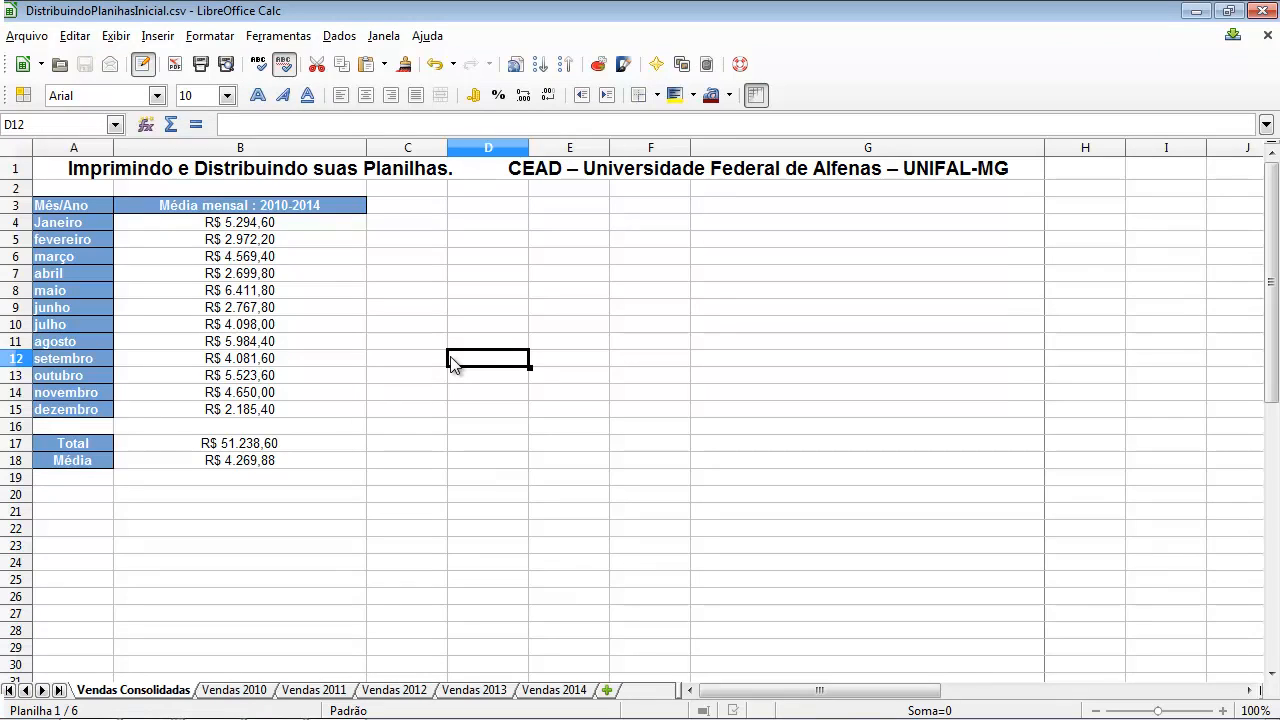
pyautogui.click(28, 36)
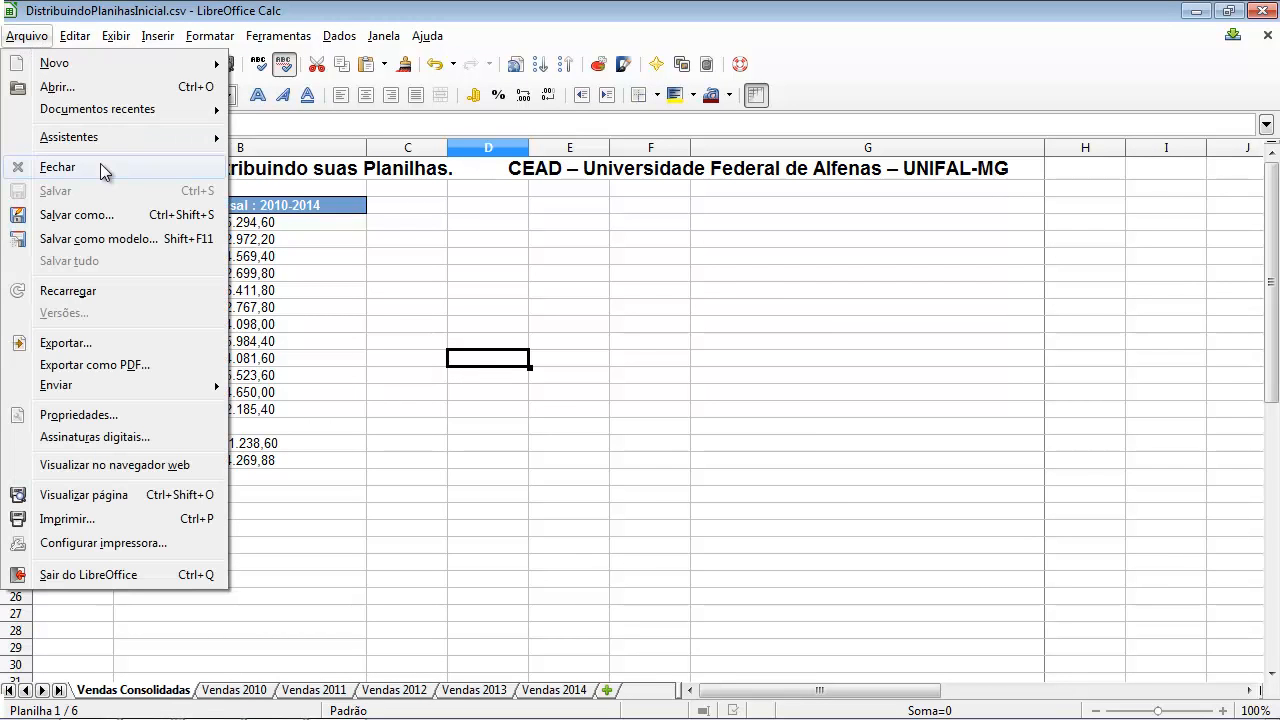
pyautogui.click(118, 218)
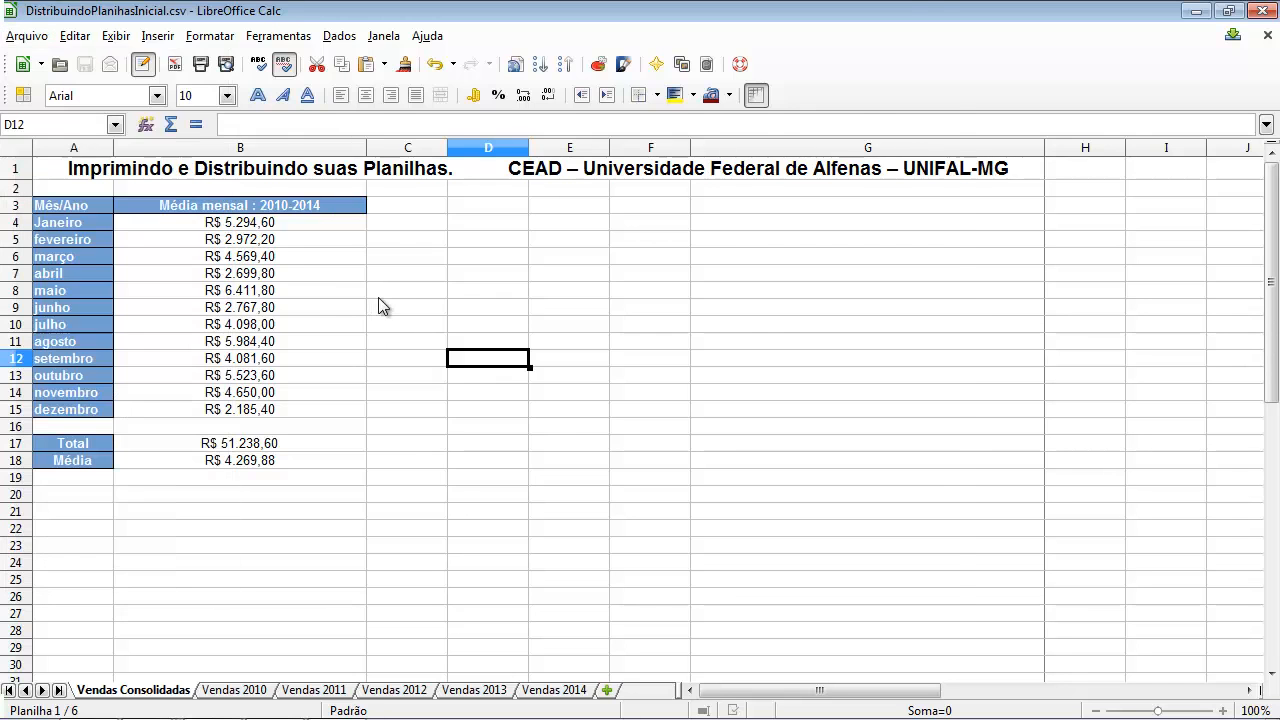
pyautogui.click(886, 448)
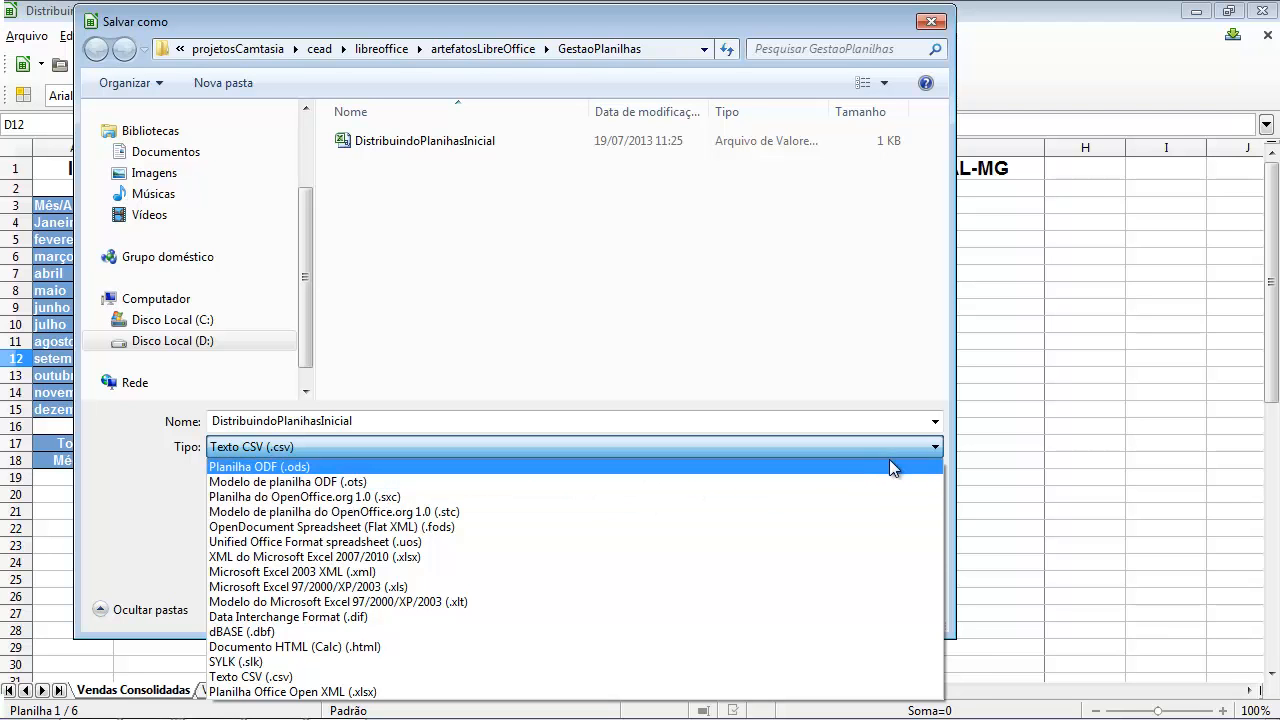
pyautogui.click(935, 446)
pyautogui.click(935, 446)
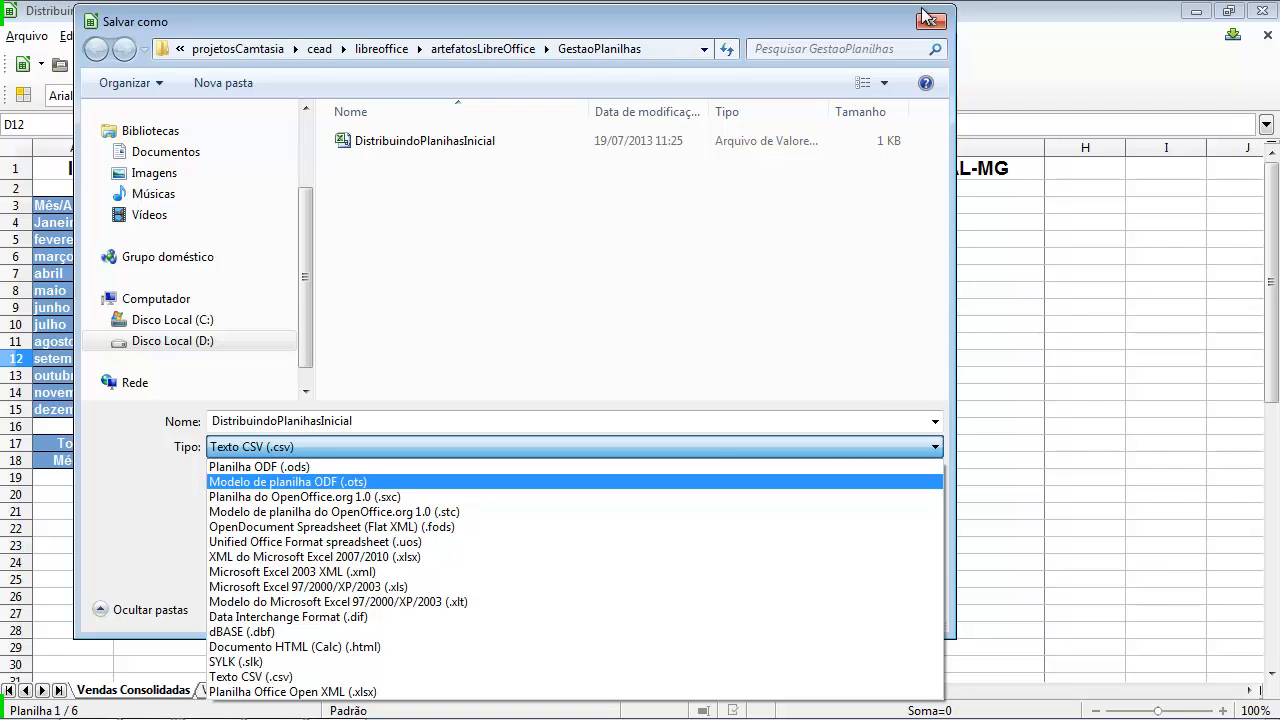
pyautogui.click(1027, 326)
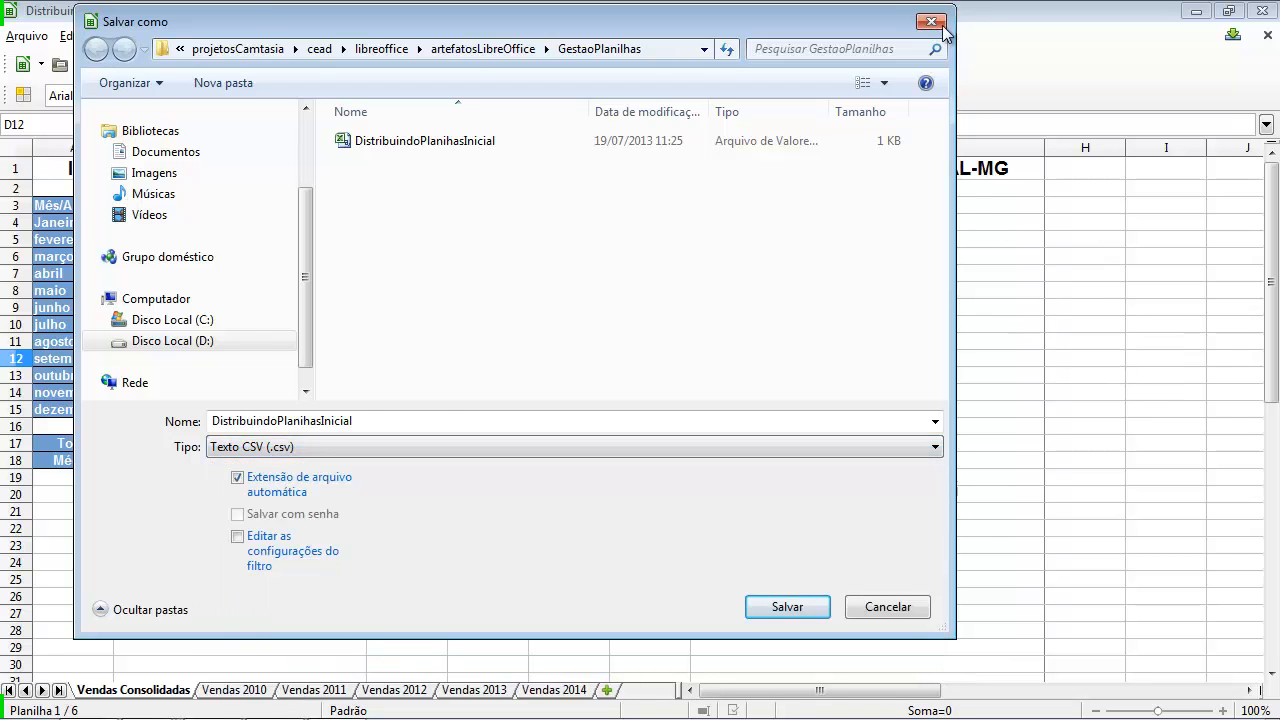
pyautogui.click(931, 21)
# - Review the PDF options and export all pages with 90% JPEG compression as DistribuindoPlanihasInicial in the GestaoPlanilhas folder
pyautogui.click(28, 40)
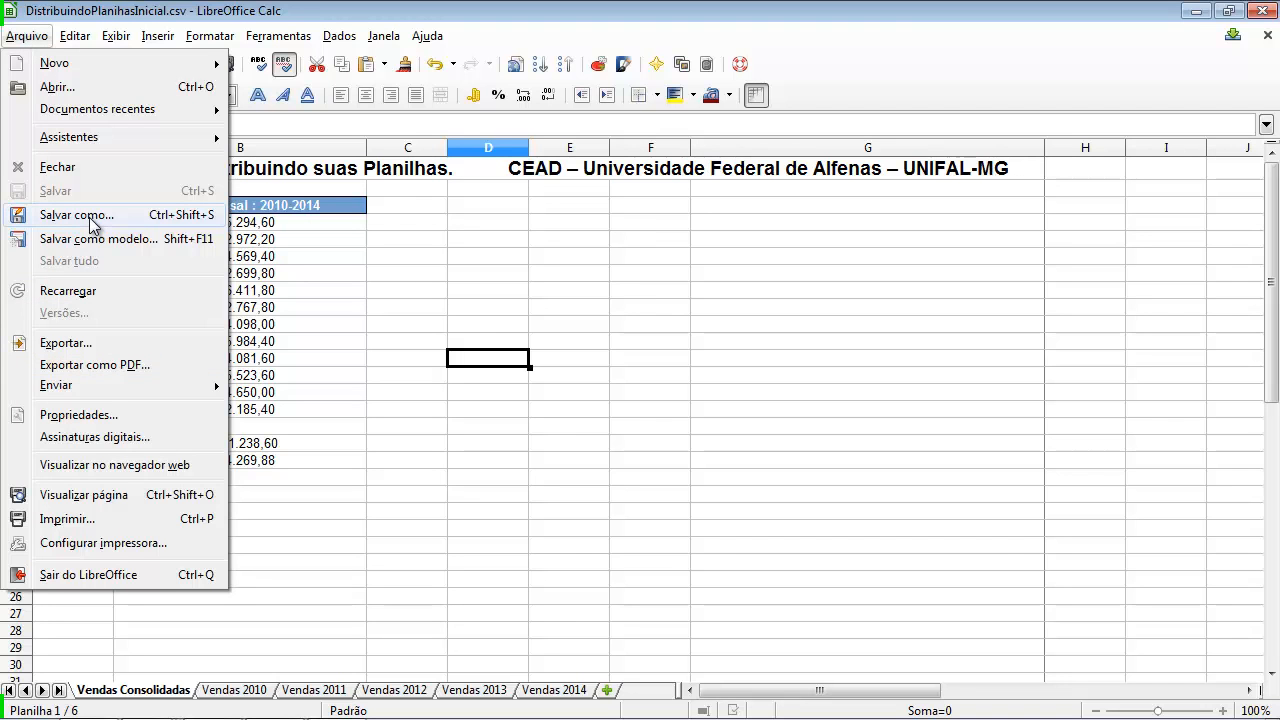
pyautogui.click(100, 365)
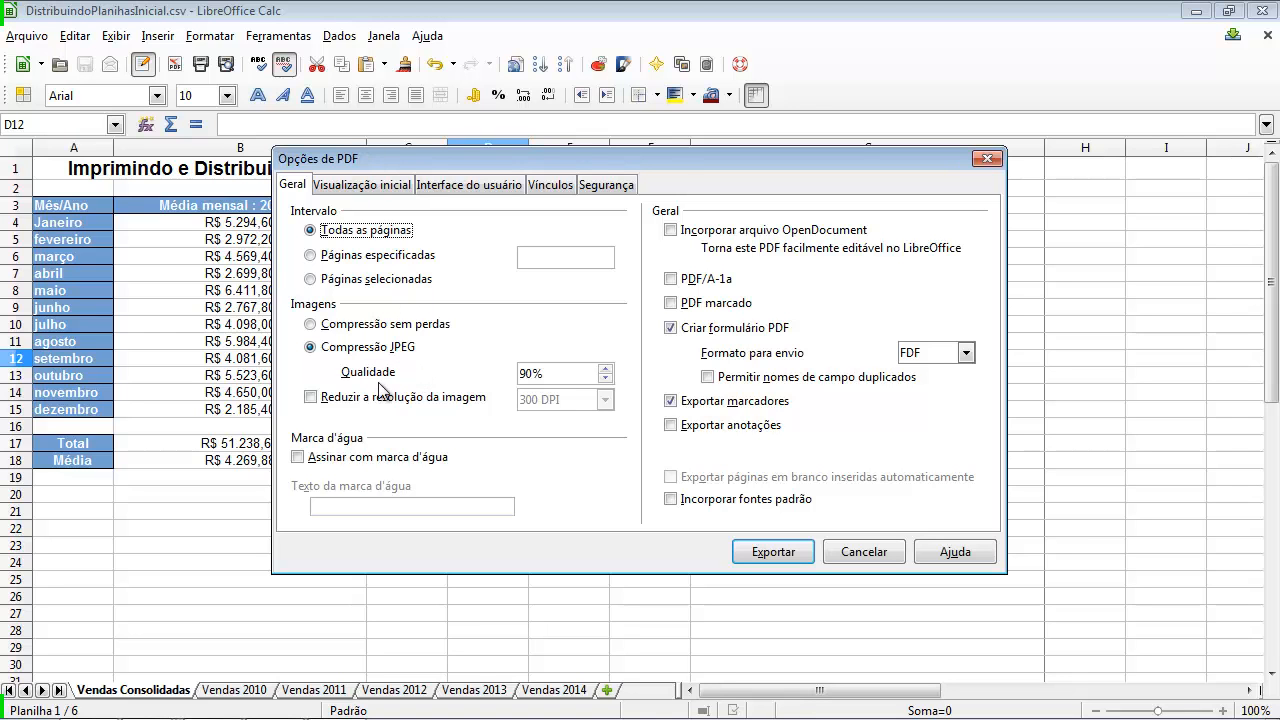
pyautogui.click(364, 190)
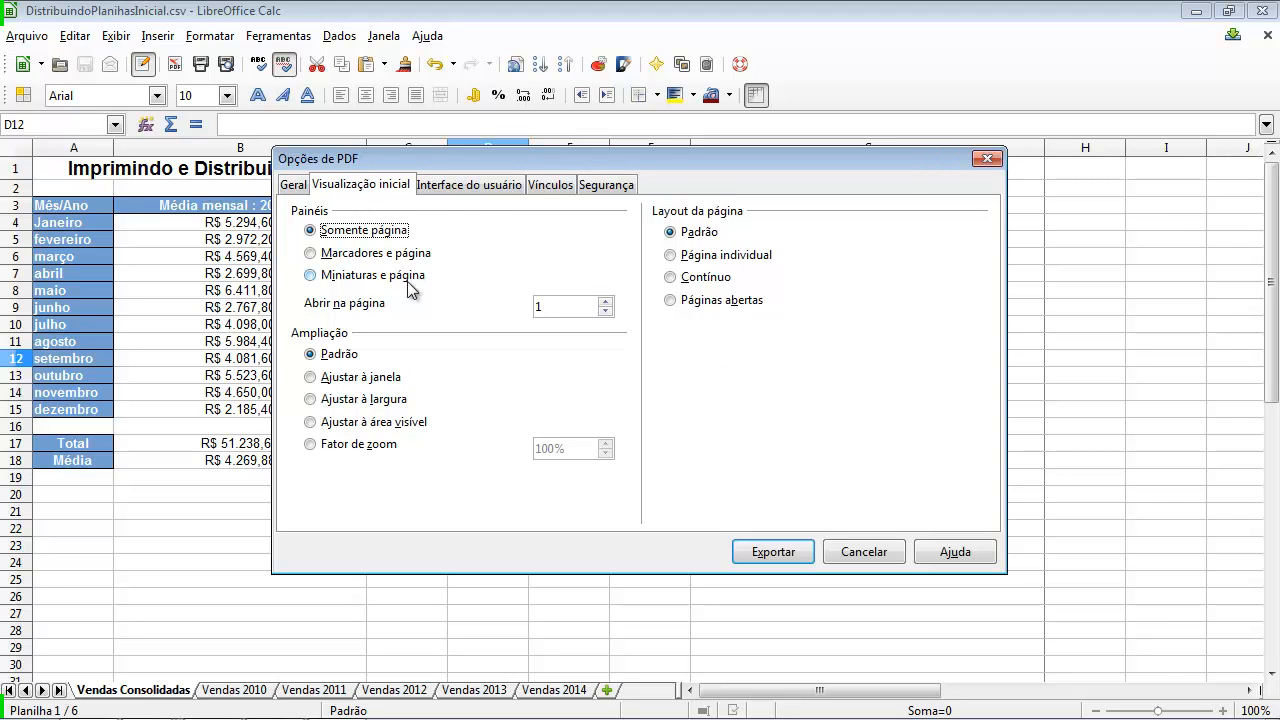
pyautogui.click(466, 186)
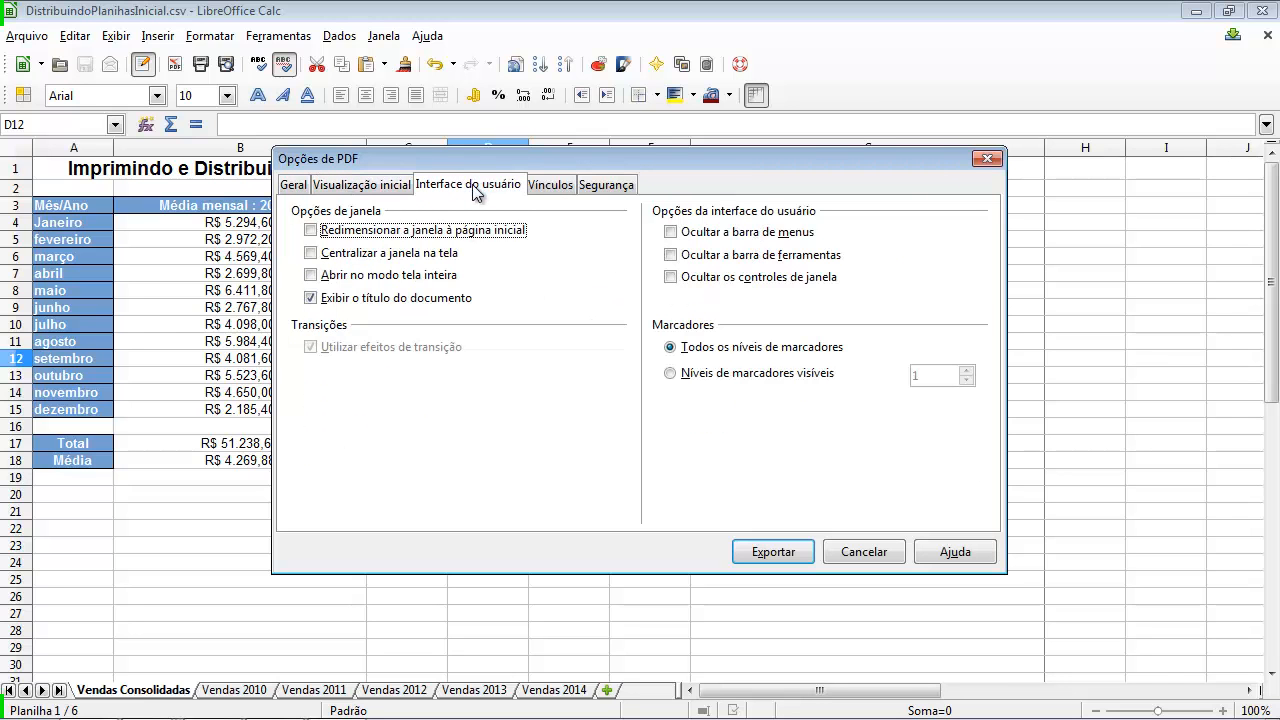
pyautogui.click(550, 186)
pyautogui.click(600, 188)
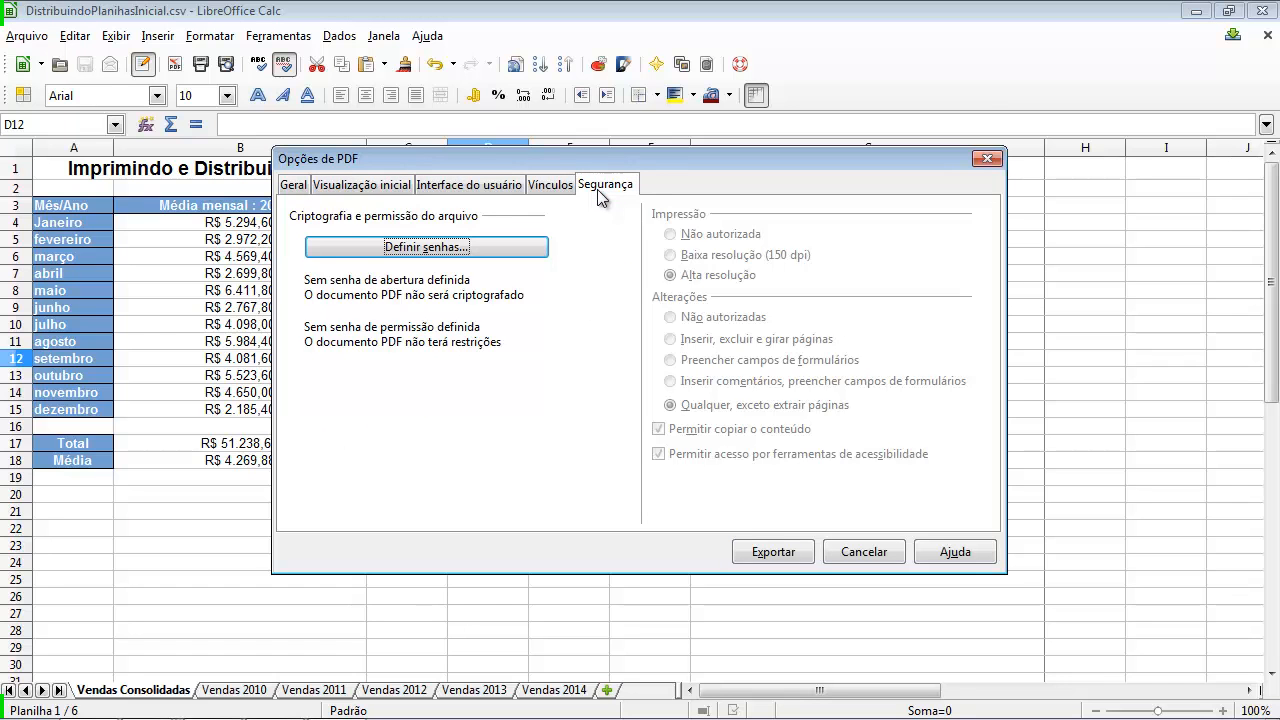
pyautogui.click(290, 188)
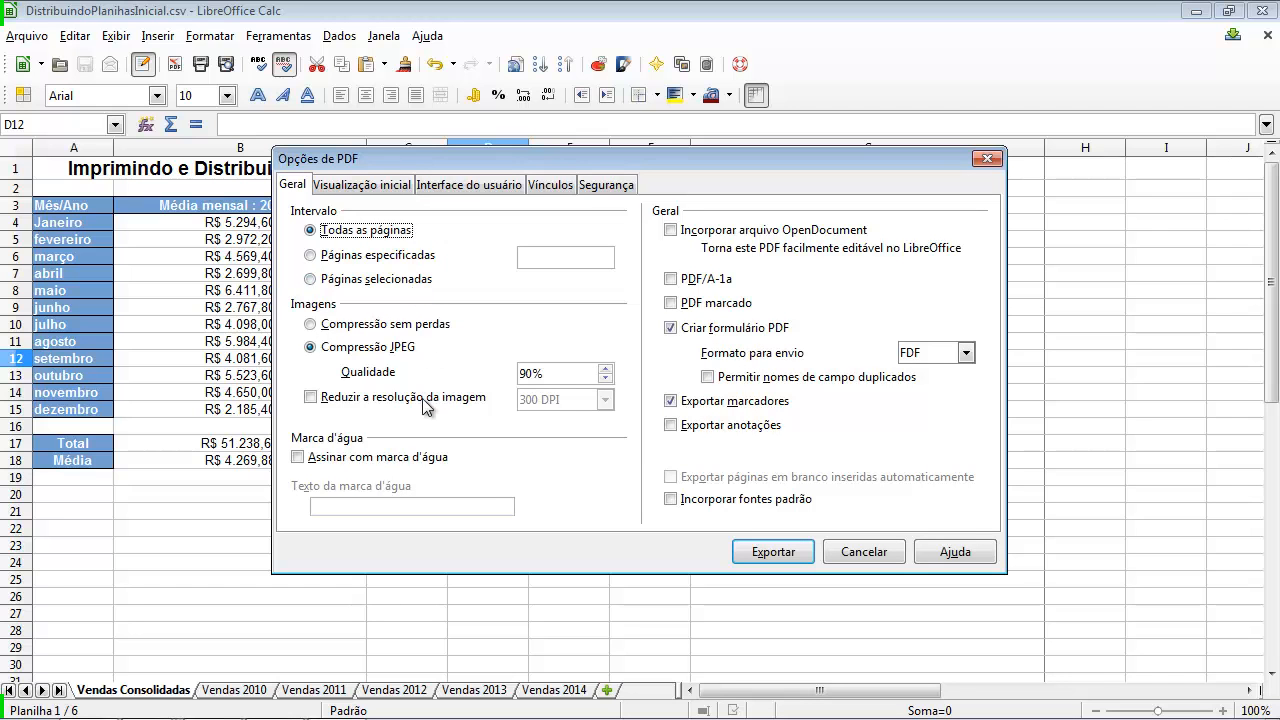
pyautogui.click(758, 553)
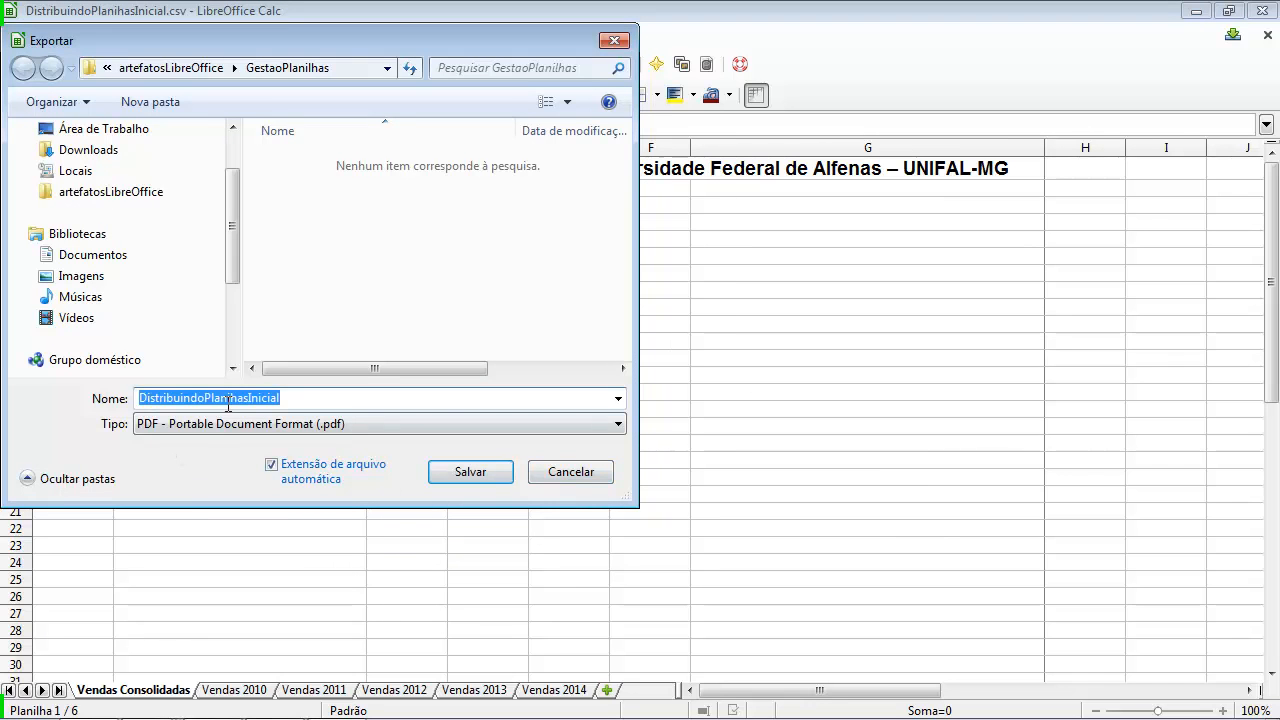
pyautogui.click(452, 472)
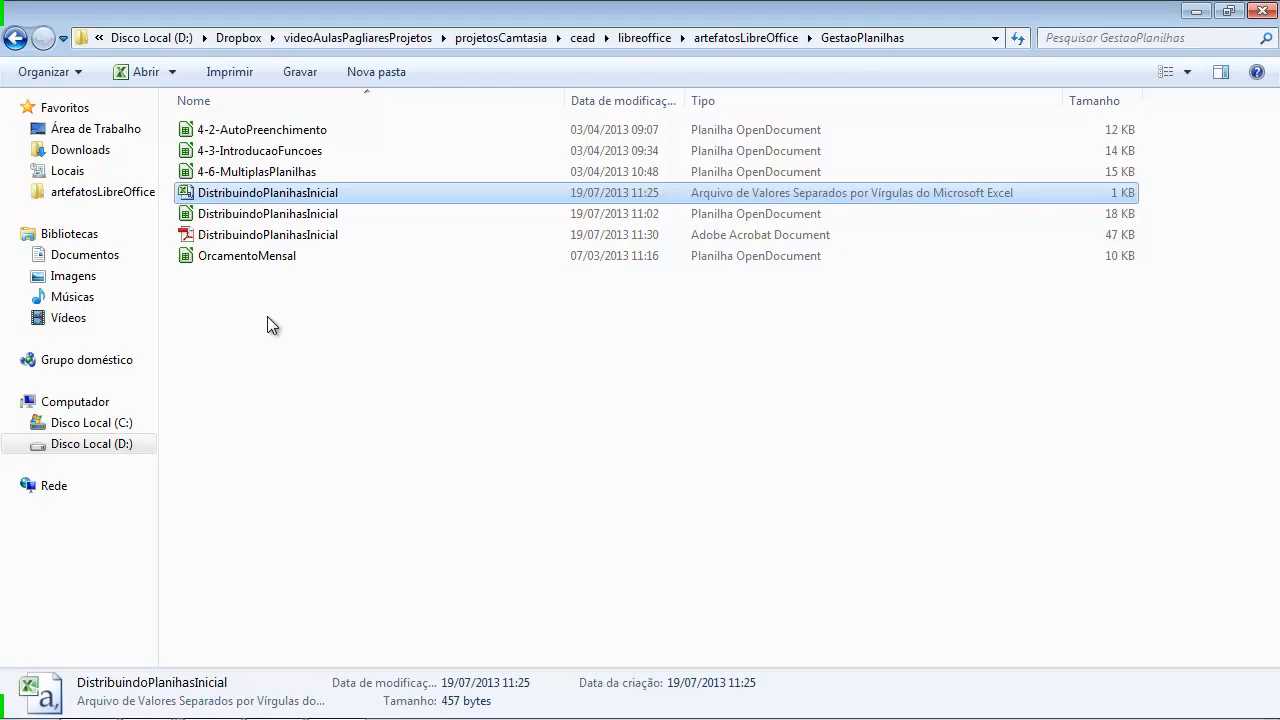
# - Open the exported PDF in Adobe Reader, dismiss the product improvement offer, and inspect its pages and selectable table values
pyautogui.doubleClick(289, 238)
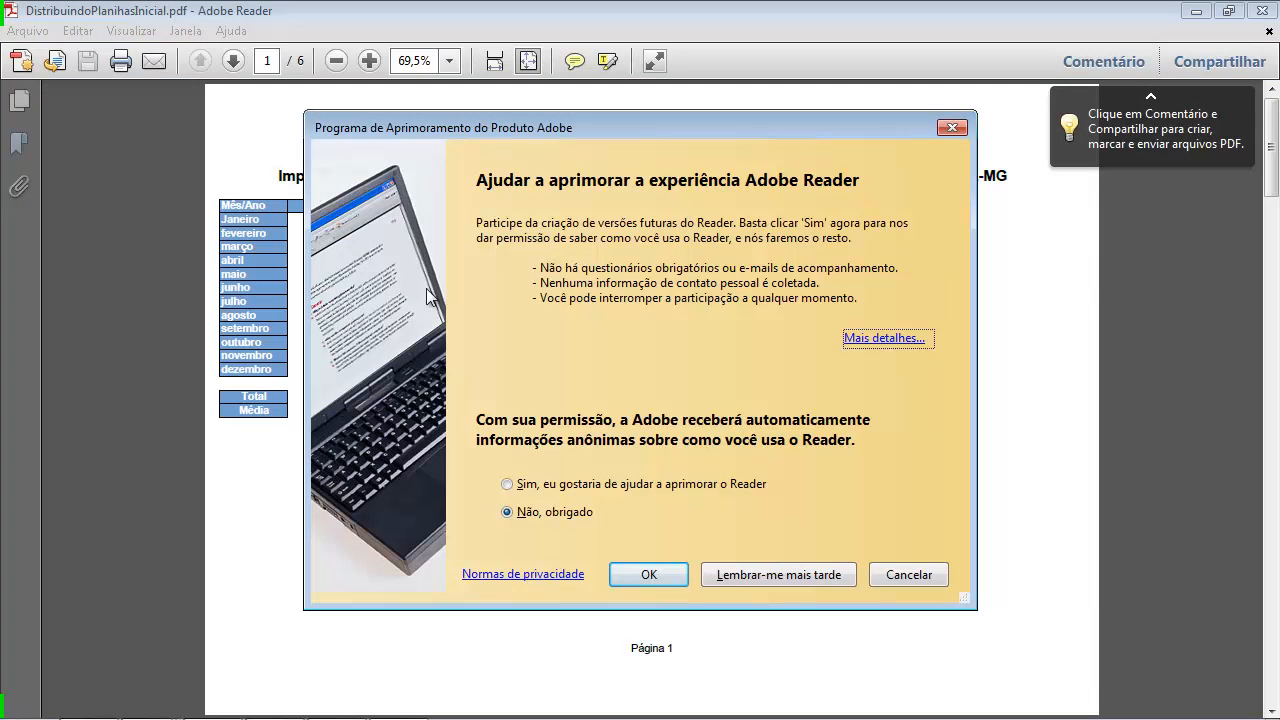
pyautogui.click(955, 129)
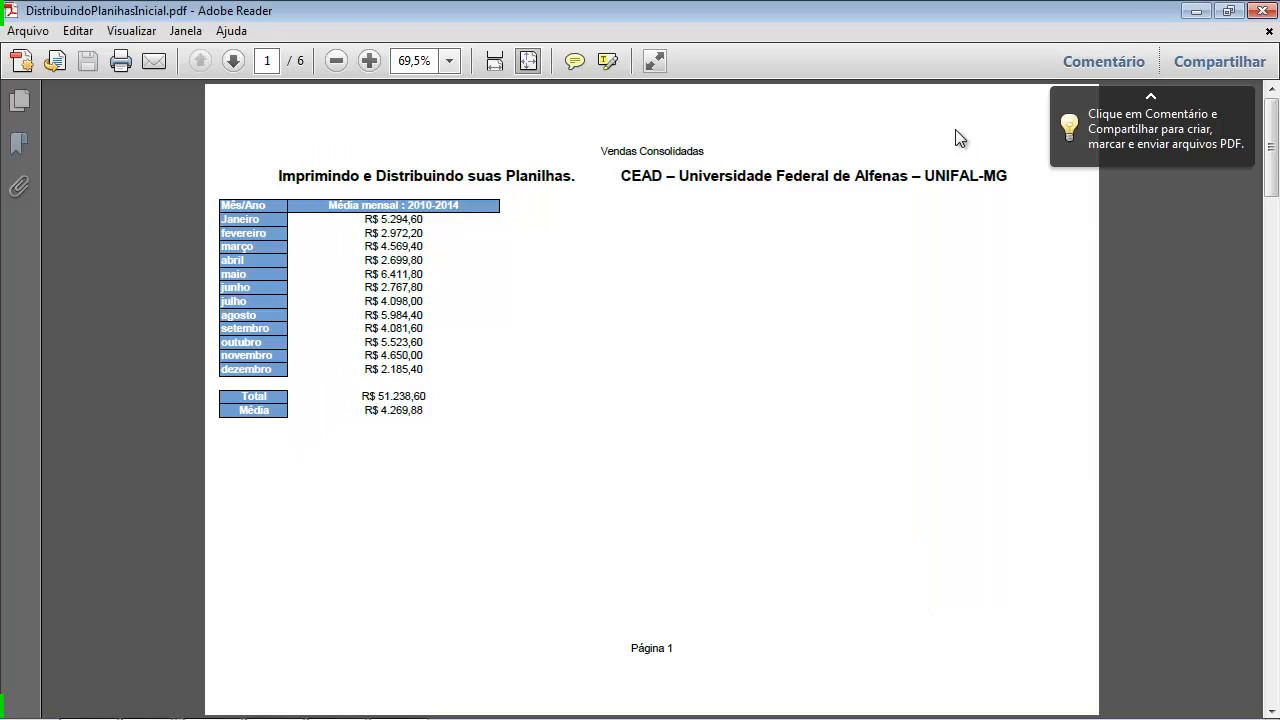
pyautogui.scroll(-3, 763, 249)
pyautogui.scroll(-6, 763, 249)
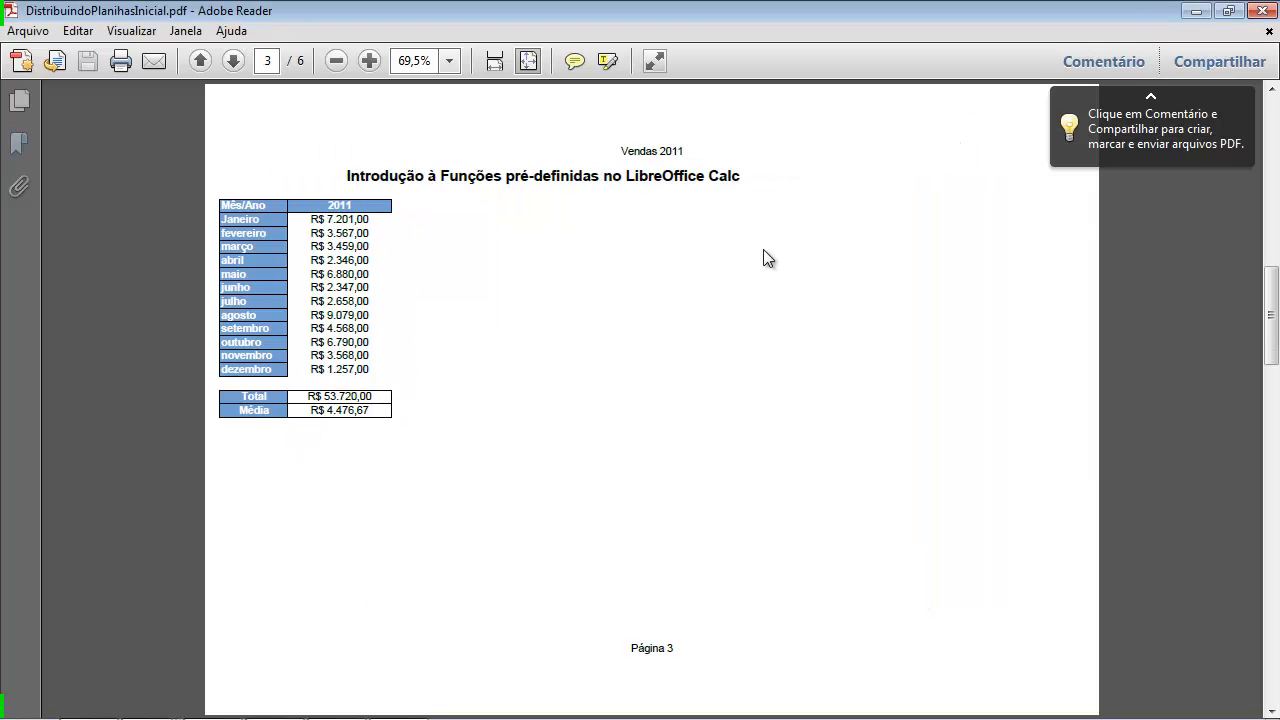
pyautogui.scroll(4, 763, 259)
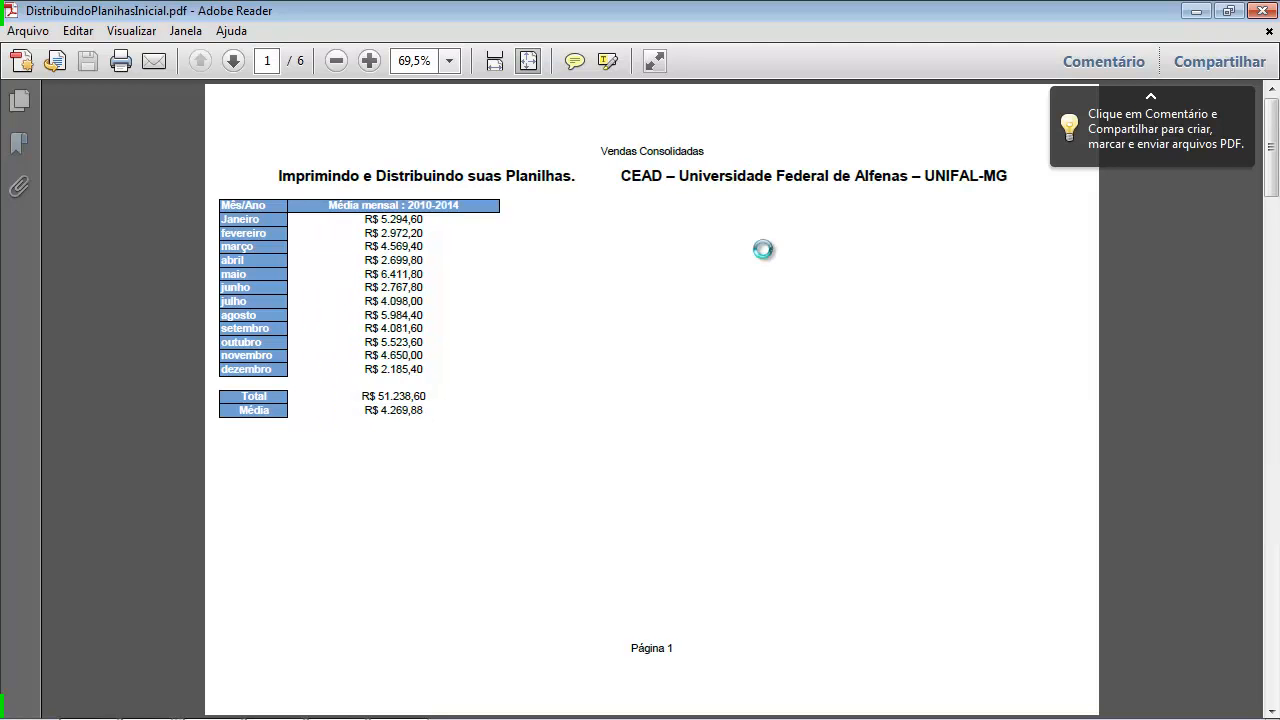
pyautogui.moveTo(381, 274); pyautogui.dragTo(438, 313)
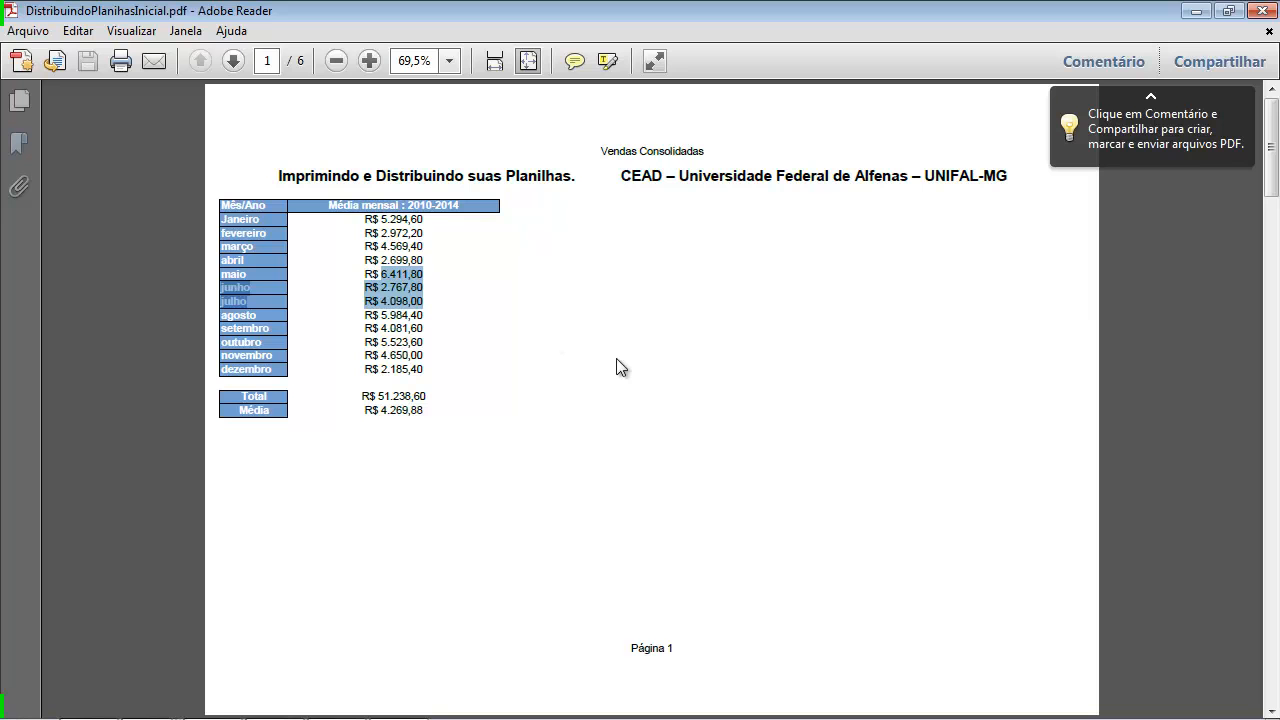